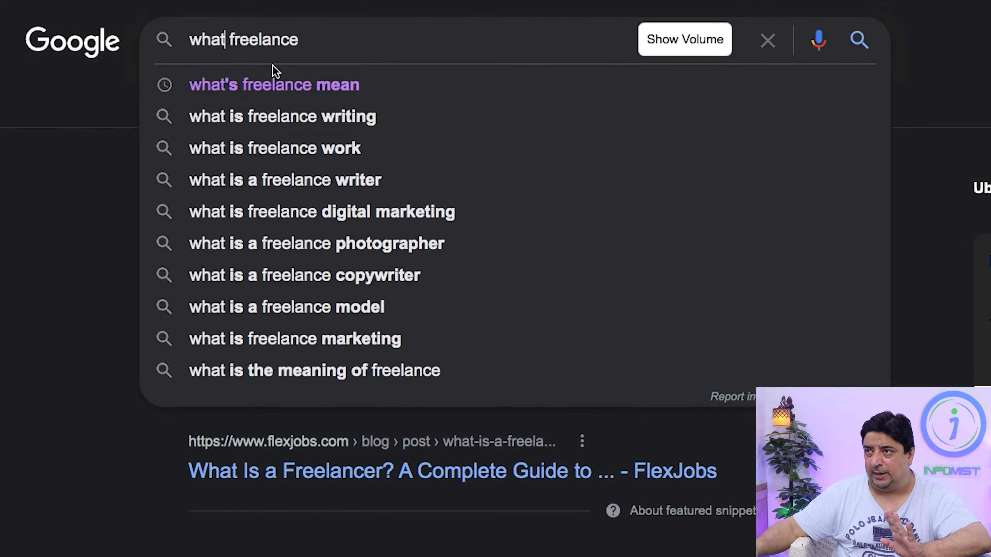
Search Google for "what freelance jobs are in demand" from the suggestions and look through the results and related searches.
{"action": "left_click", "coordinate": [238, 40]}
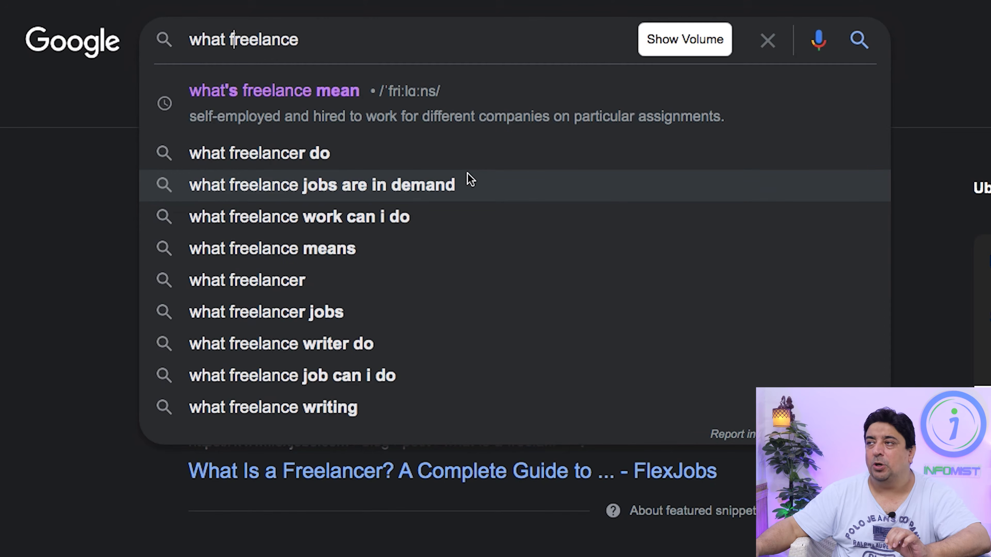
{"action": "left_click", "coordinate": [454, 192]}
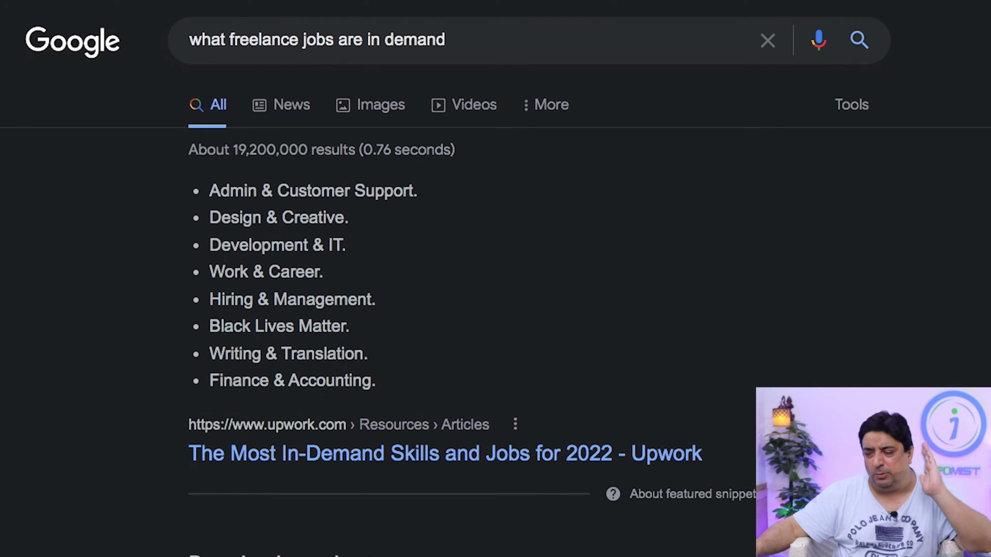
{"action": "scroll", "coordinate": [443, 434], "scroll_direction": "down", "scroll_amount": 20}
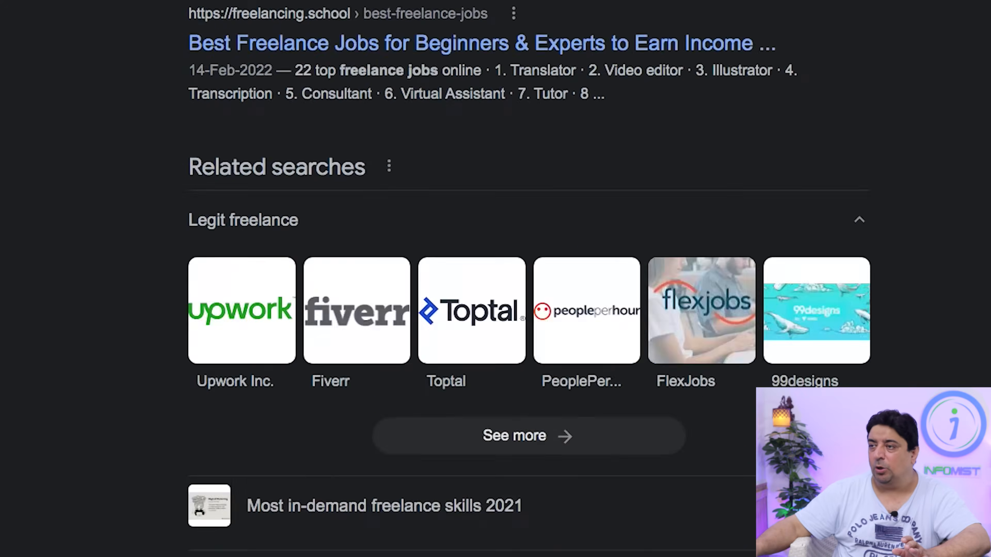
{"action": "scroll", "coordinate": [437, 418], "scroll_direction": "up", "scroll_amount": 5}
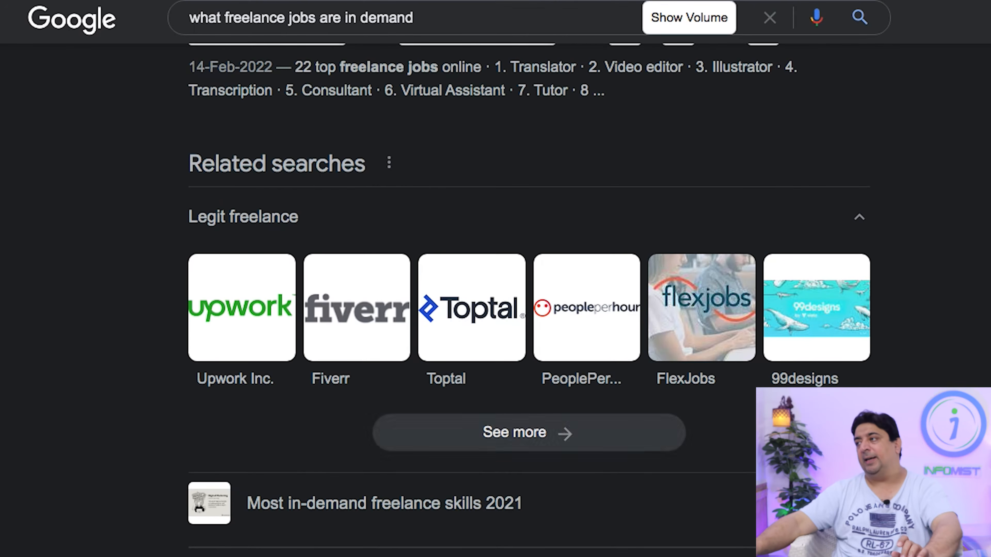
{"action": "scroll", "coordinate": [535, 443], "scroll_direction": "down", "scroll_amount": 5}
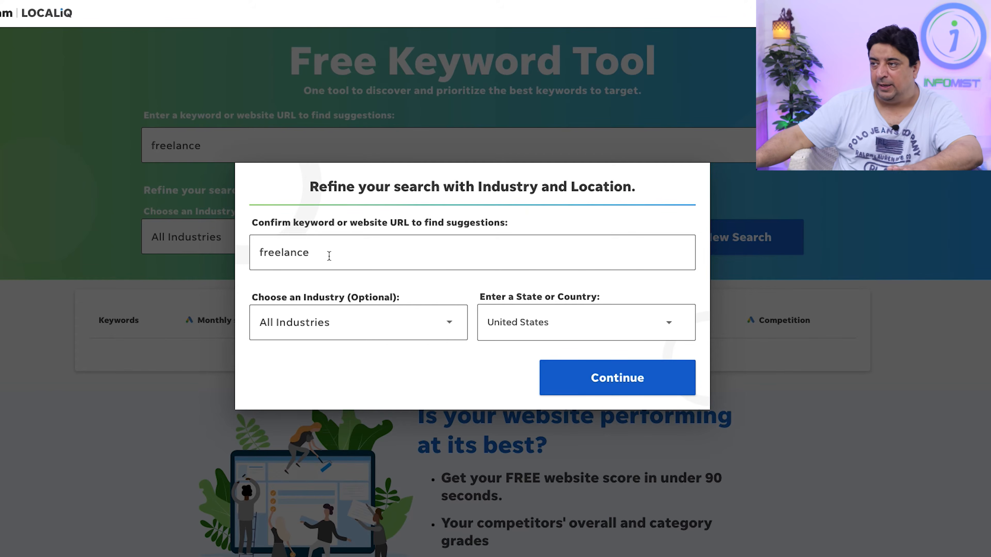
Run the Free Keyword Tool for "freelance" with All Industries and United States, and review the keyword table's volumes, bids and competition.
{"action": "left_click", "coordinate": [628, 381]}
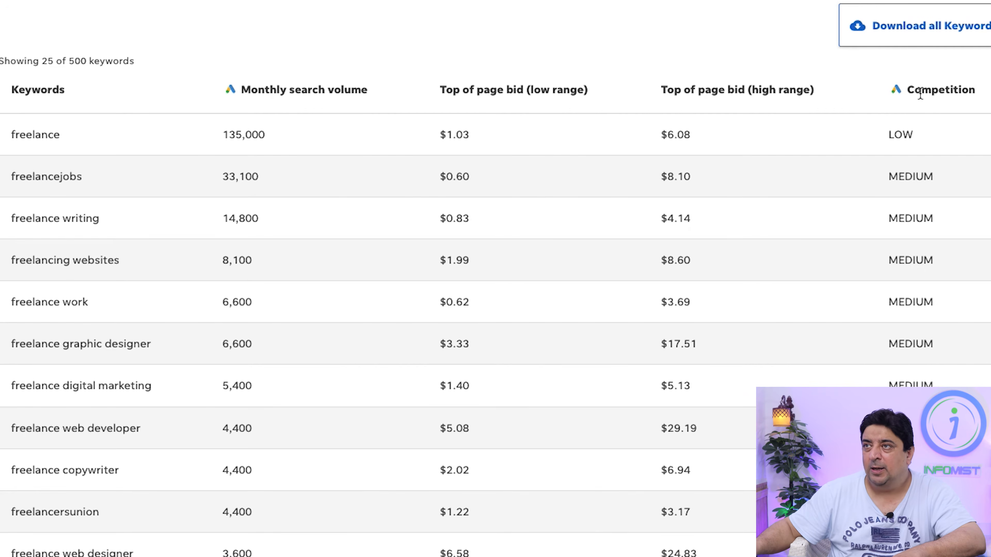
{"action": "scroll", "coordinate": [920, 93], "scroll_direction": "down", "scroll_amount": 10}
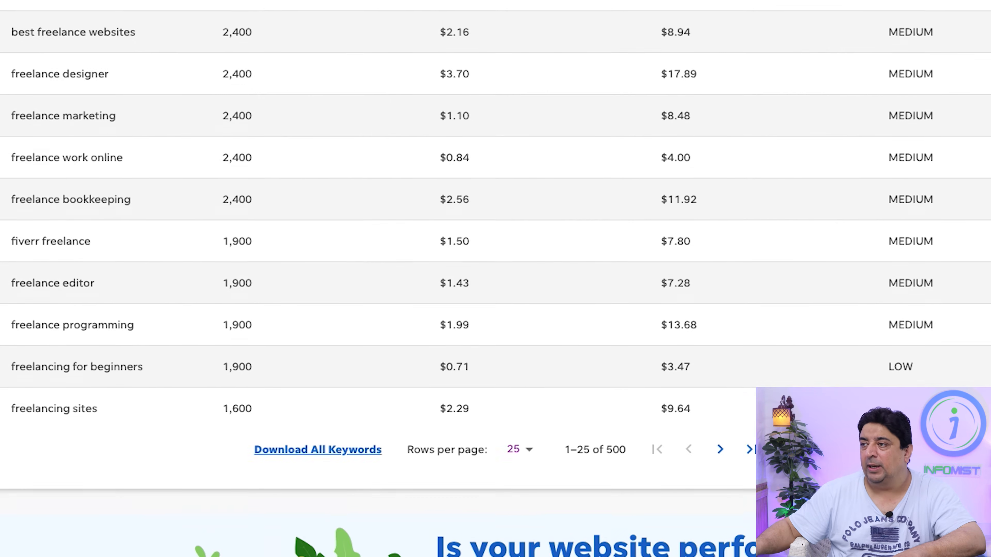
{"action": "scroll", "coordinate": [495, 234], "scroll_direction": "up", "scroll_amount": 10}
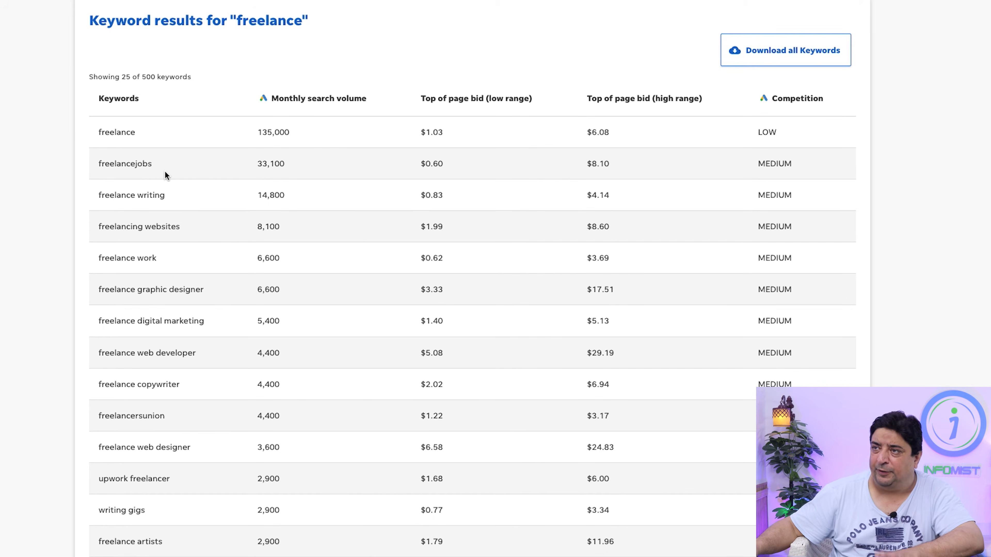
{"action": "scroll", "coordinate": [165, 172], "scroll_direction": "up", "scroll_amount": 3}
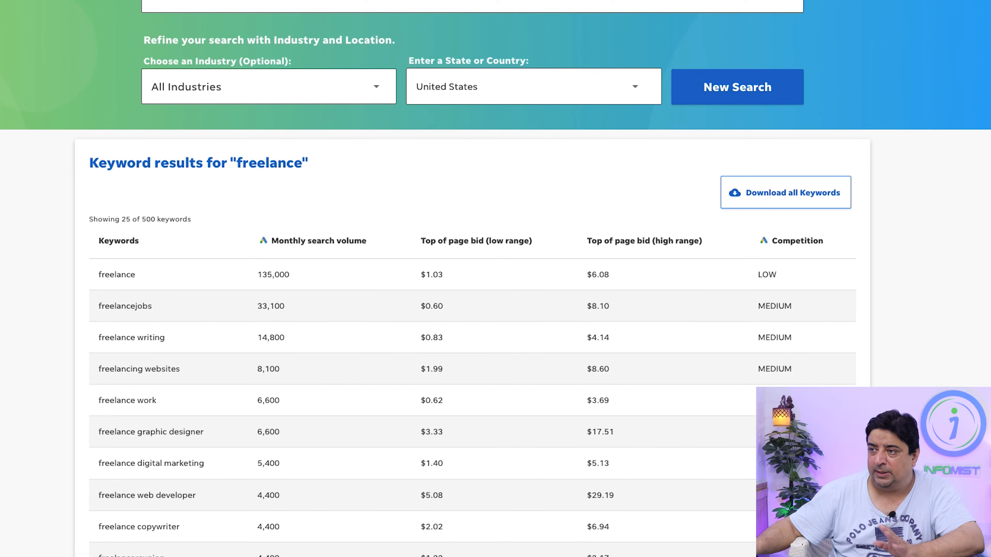
{"action": "scroll", "coordinate": [472, 279], "scroll_direction": "down", "scroll_amount": 9}
{"action": "scroll", "coordinate": [203, 257], "scroll_direction": "up", "scroll_amount": 8}
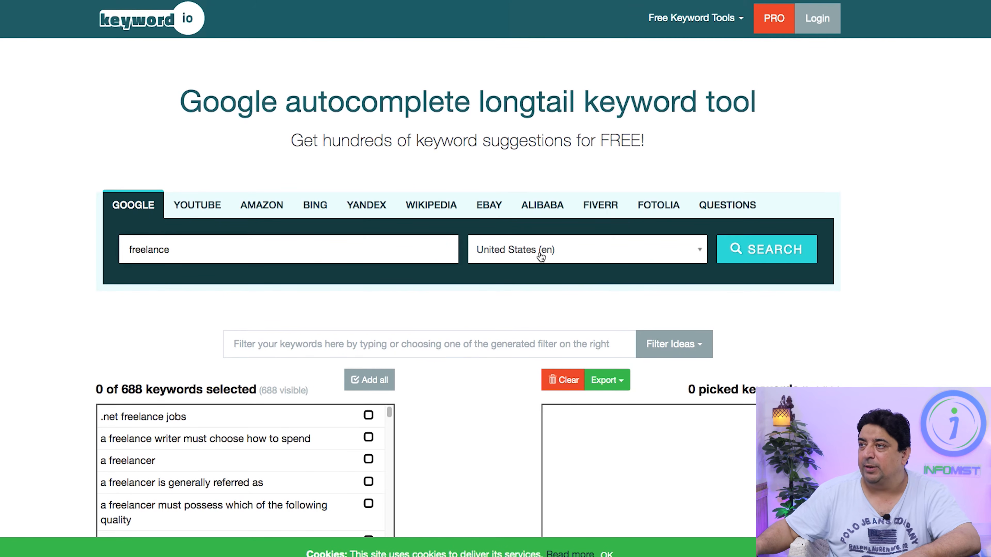
Add all the "freelance" suggestions in keyword.io to the picked keywords and check the export options.
{"action": "scroll", "coordinate": [468, 274], "scroll_direction": "down", "scroll_amount": 7}
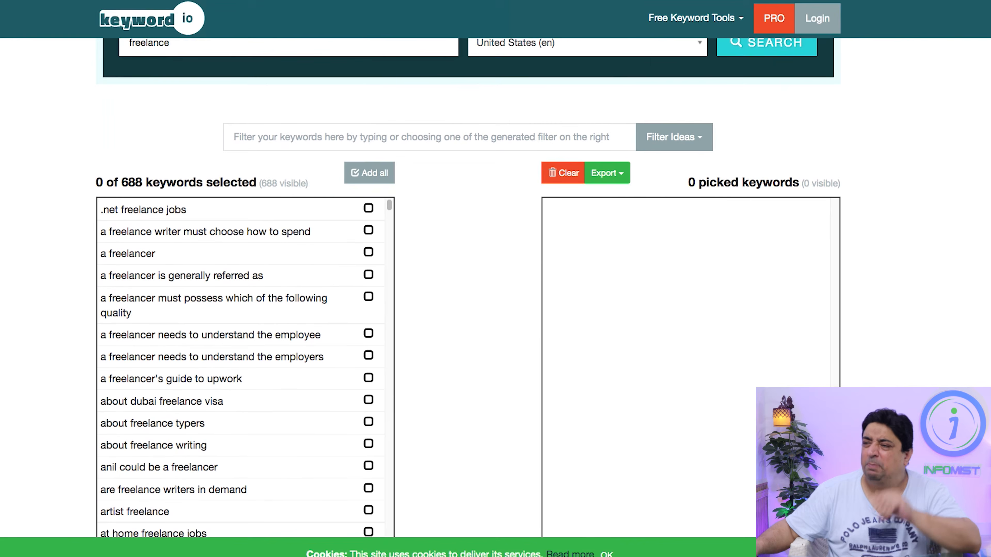
{"action": "scroll", "coordinate": [468, 273], "scroll_direction": "down", "scroll_amount": 1}
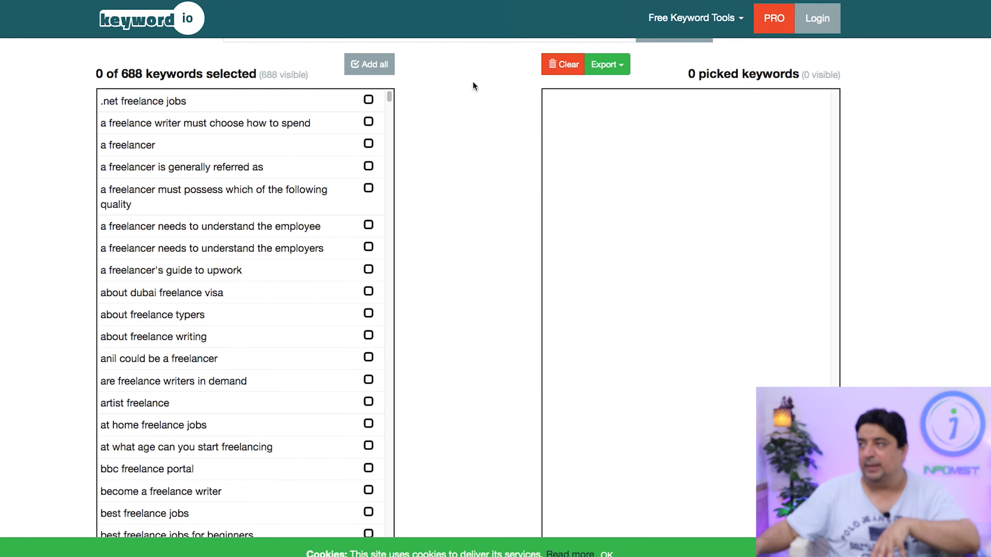
{"action": "left_click", "coordinate": [369, 65]}
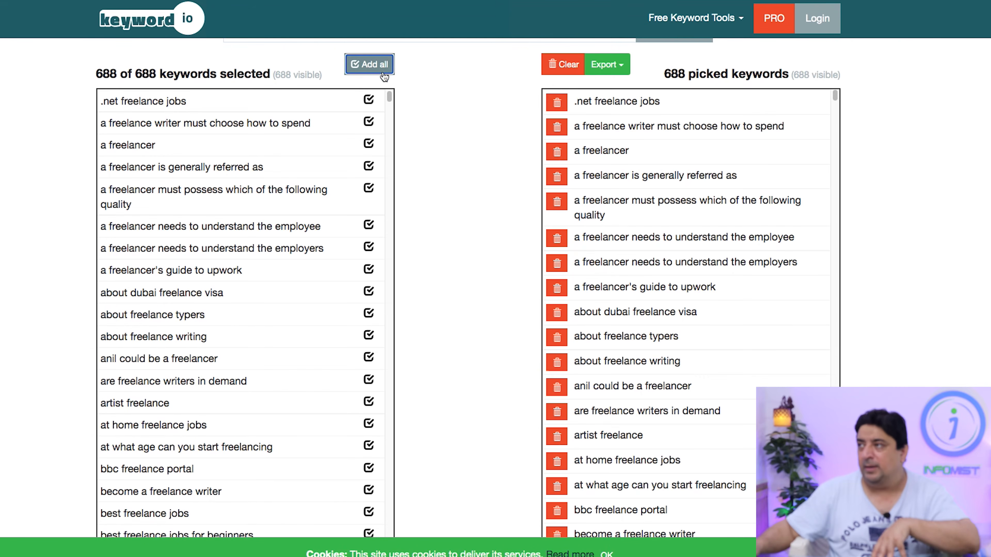
{"action": "left_click", "coordinate": [596, 69]}
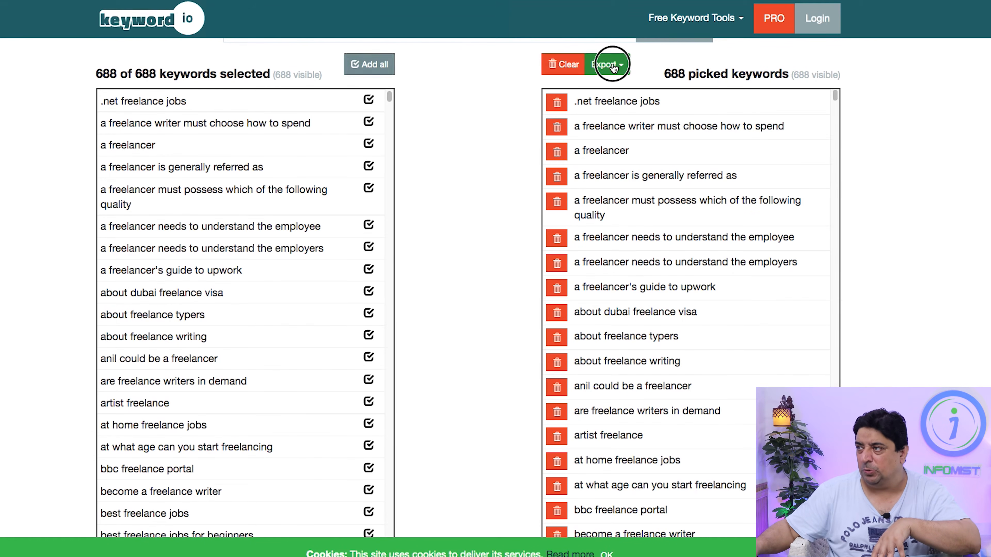
{"action": "left_click", "coordinate": [954, 156]}
Highlight the text of the picked keywords from ".net freelance jobs" downwards, clear the highlight and look over the rest of the page.
{"action": "scroll", "coordinate": [495, 273], "scroll_direction": "up", "scroll_amount": 3}
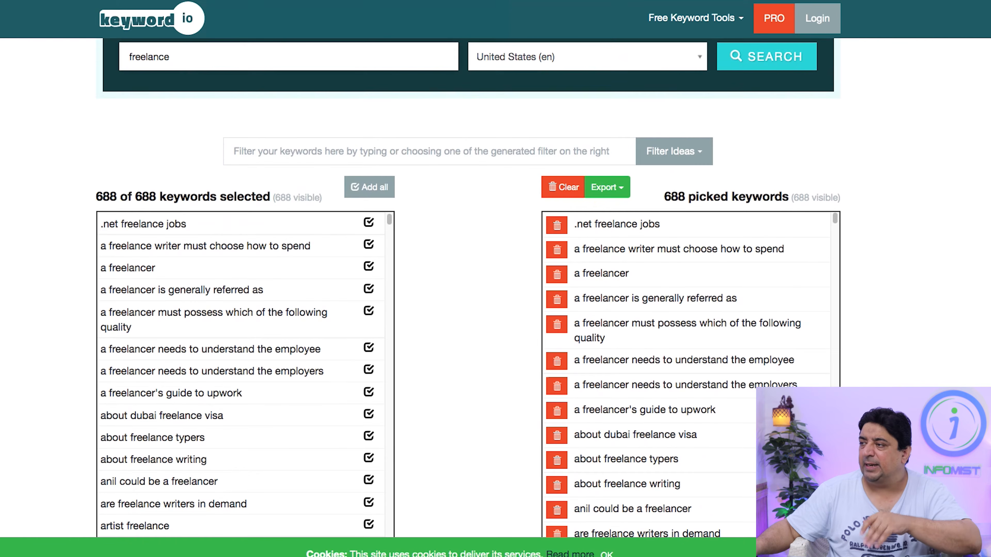
{"action": "scroll", "coordinate": [593, 119], "scroll_direction": "down", "scroll_amount": 8}
{"action": "scroll", "coordinate": [594, 119], "scroll_direction": "up", "scroll_amount": 6}
{"action": "left_click_drag", "start_coordinate": [577, 126], "coordinate": [709, 538]}
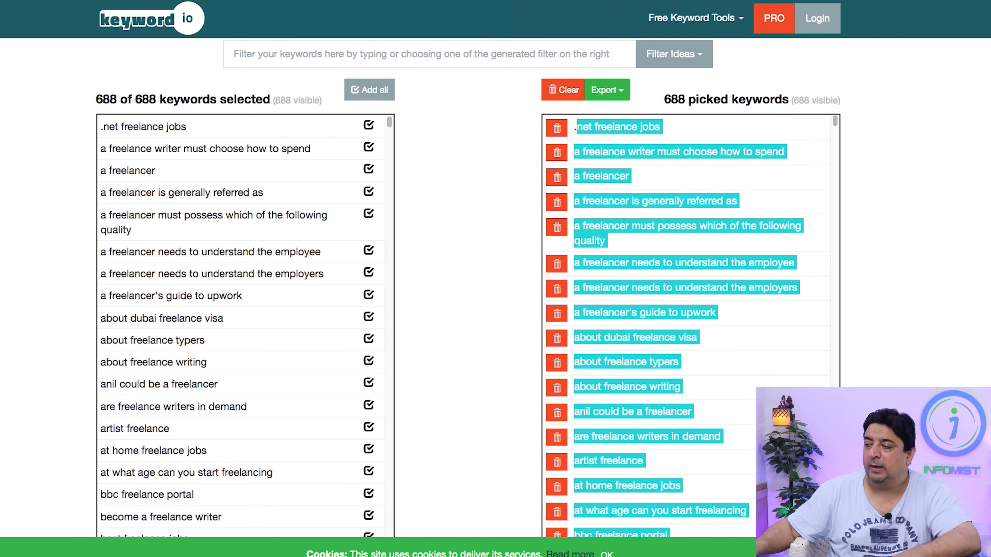
{"action": "left_click", "coordinate": [793, 488]}
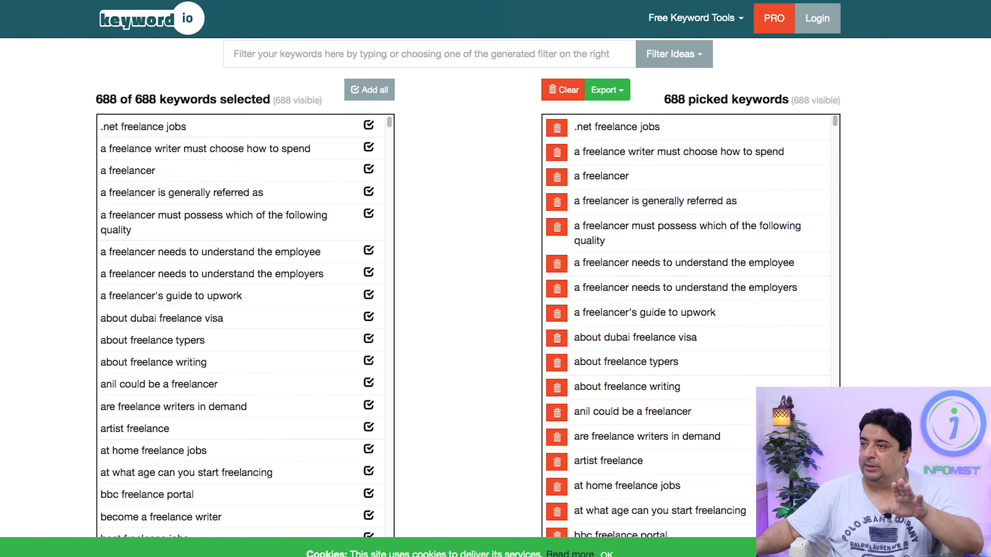
{"action": "scroll", "coordinate": [496, 274], "scroll_direction": "down", "scroll_amount": 10}
{"action": "scroll", "coordinate": [496, 273], "scroll_direction": "up", "scroll_amount": 3}
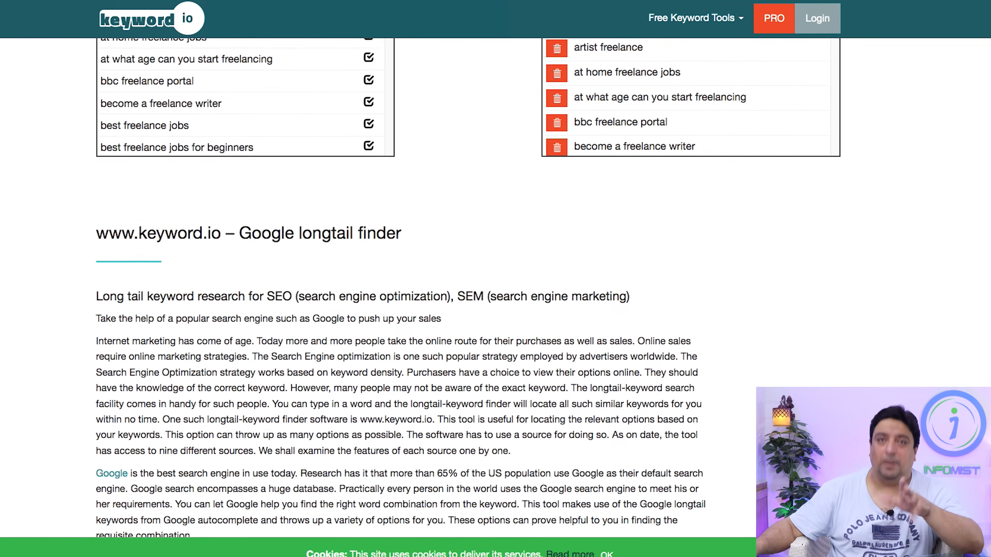
{"action": "scroll", "coordinate": [496, 274], "scroll_direction": "up", "scroll_amount": 8}
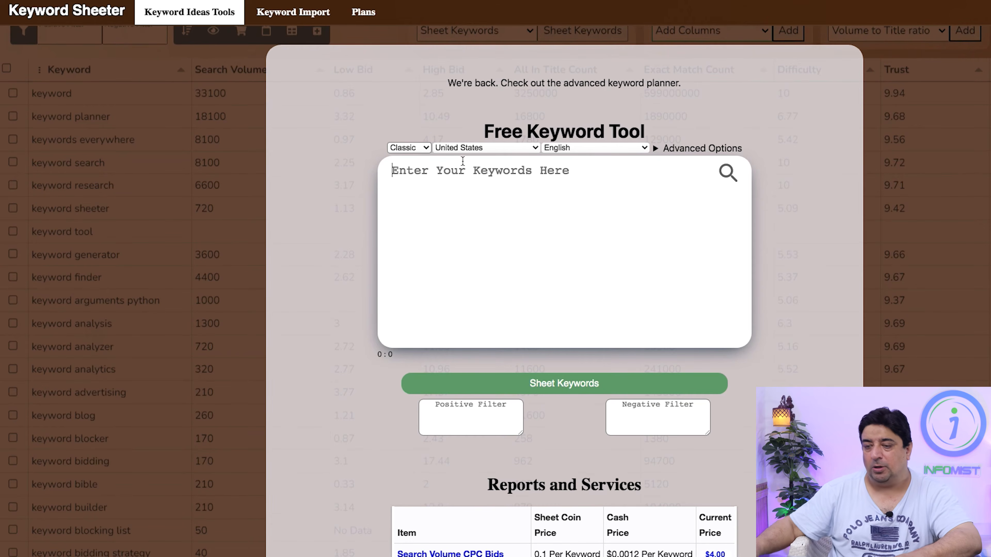
Enter "freelance" as the seed keyword in Keyword Sheeter and start generating keywords for United States in English.
{"action": "type", "text": "freerlance"}
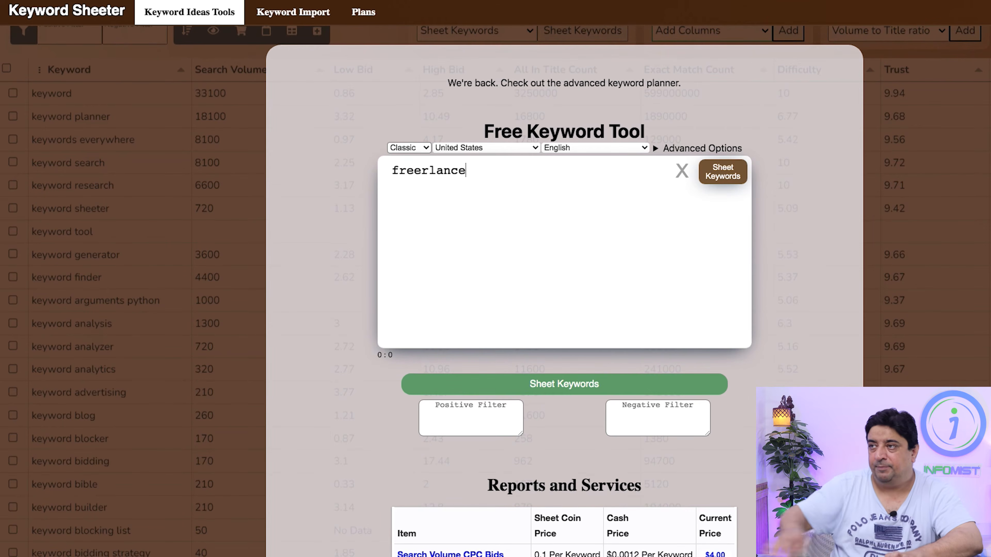
{"action": "left_click", "coordinate": [428, 172]}
{"action": "key", "text": "BackSpace"}
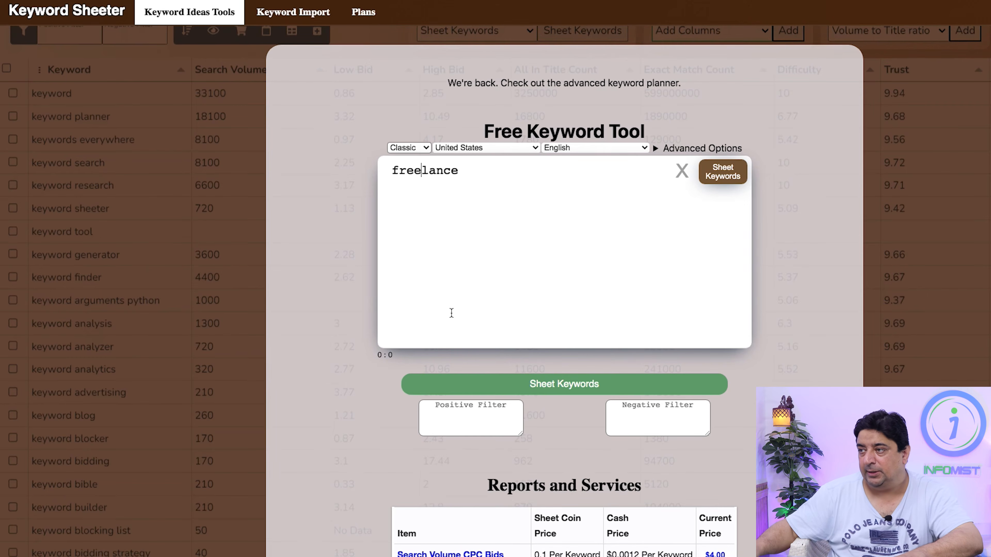
{"action": "left_click", "coordinate": [536, 384]}
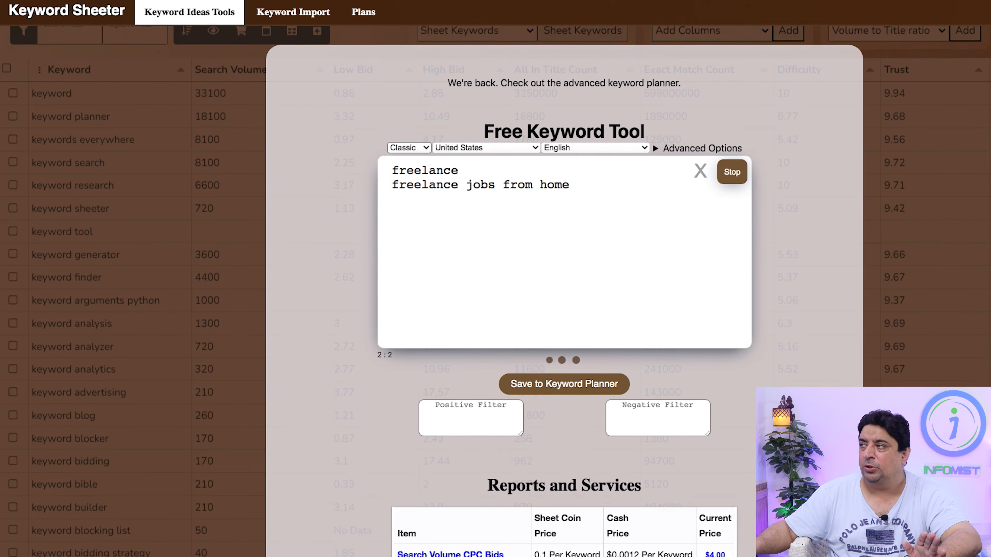
Look through the reports and services offered below the tool while keywords are generated, and stop the generation.
{"action": "scroll", "coordinate": [564, 279], "scroll_direction": "down", "scroll_amount": 5}
{"action": "scroll", "coordinate": [564, 279], "scroll_direction": "down", "scroll_amount": 7}
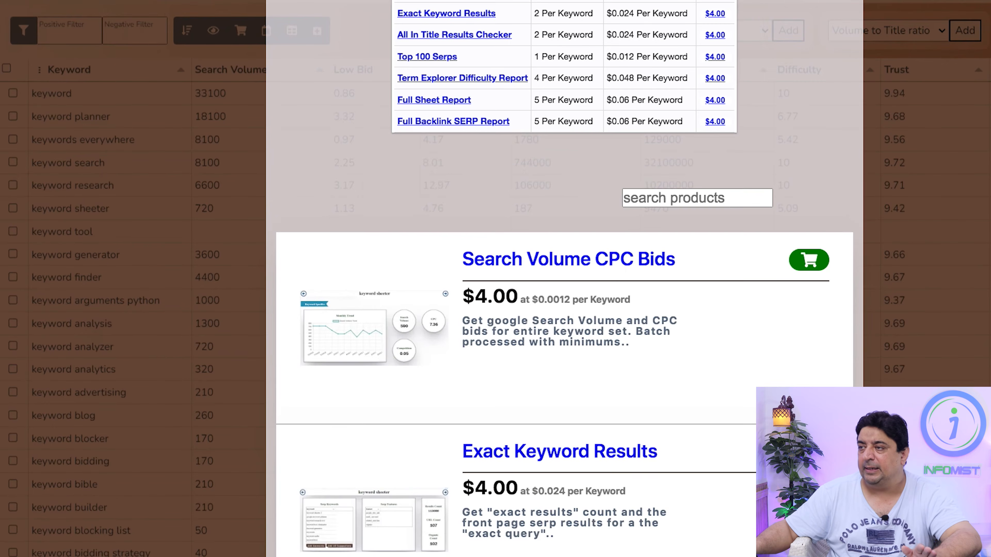
{"action": "scroll", "coordinate": [564, 279], "scroll_direction": "up", "scroll_amount": 7}
{"action": "scroll", "coordinate": [564, 279], "scroll_direction": "up", "scroll_amount": 6}
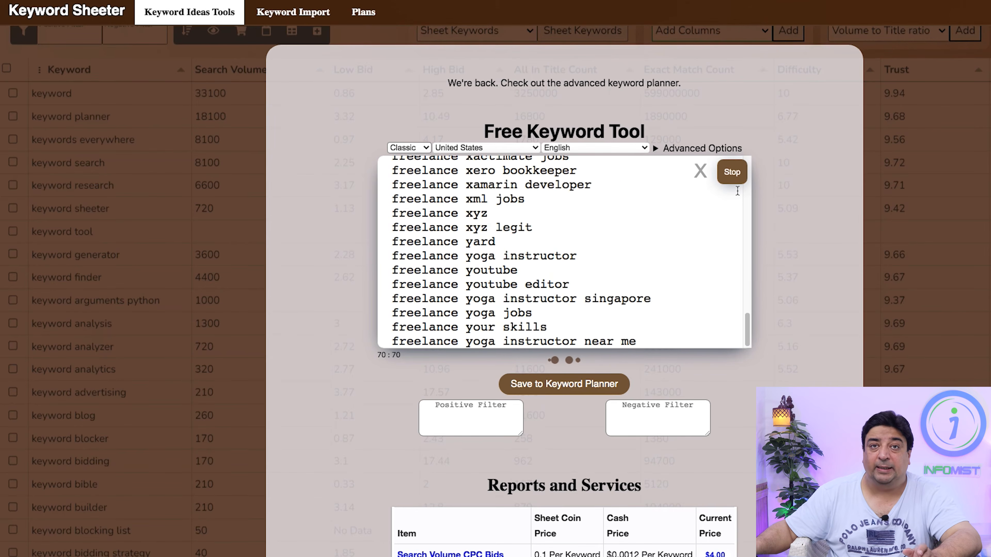
{"action": "left_click", "coordinate": [733, 176]}
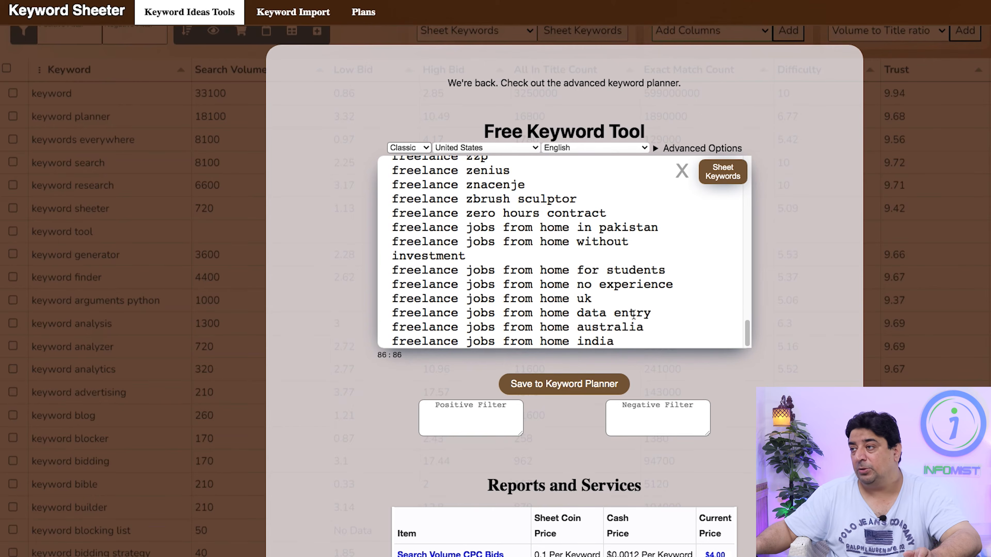
Select the entire generated keyword list, from the last entry up to "freelance", and check the rest of the page.
{"action": "left_click_drag", "start_coordinate": [623, 338], "coordinate": [348, 69]}
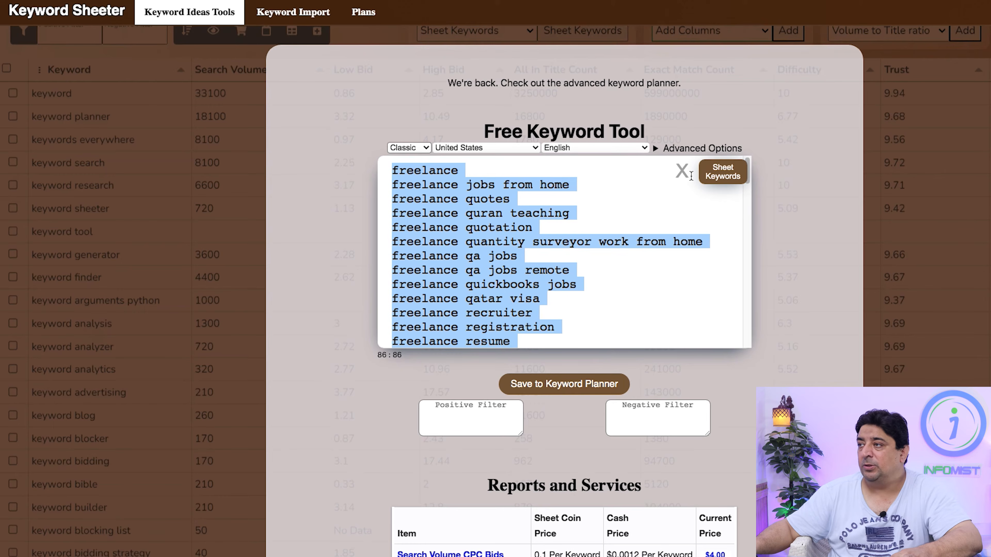
{"action": "scroll", "coordinate": [983, 172], "scroll_direction": "down", "scroll_amount": 5}
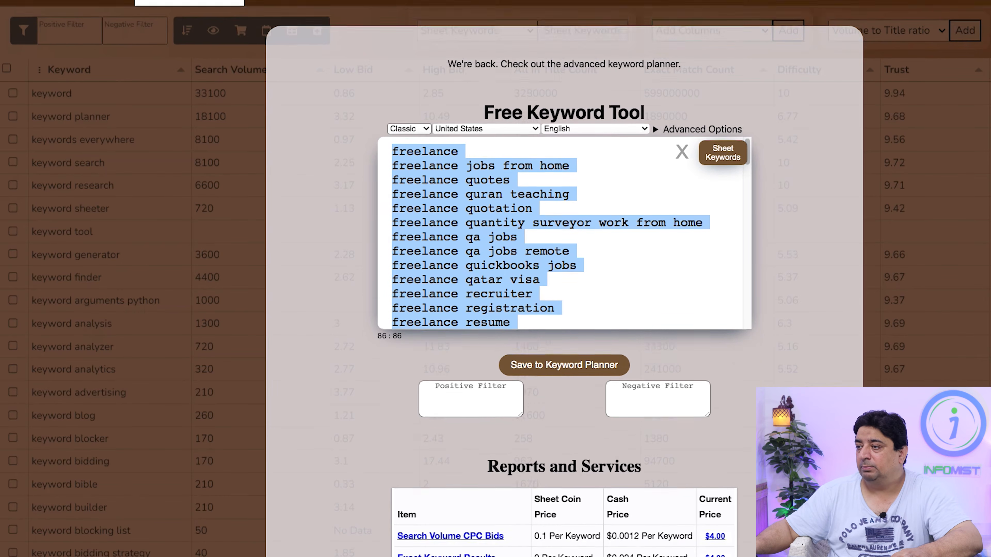
{"action": "scroll", "coordinate": [564, 278], "scroll_direction": "down", "scroll_amount": 7}
{"action": "scroll", "coordinate": [564, 279], "scroll_direction": "up", "scroll_amount": 12}
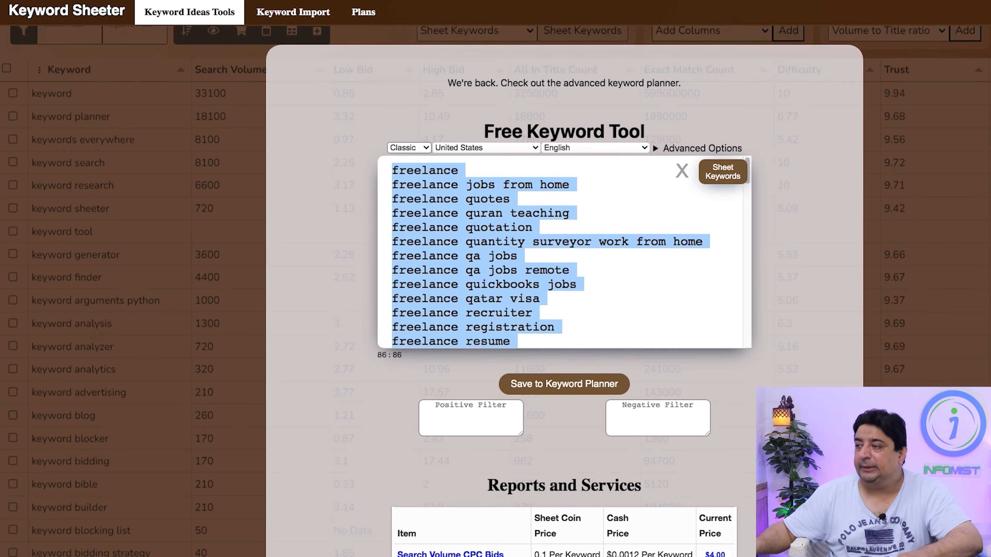
Try to save the generated keywords to the keyword planner, continue to the import page and select all the keywords listed there.
{"action": "left_click", "coordinate": [570, 385]}
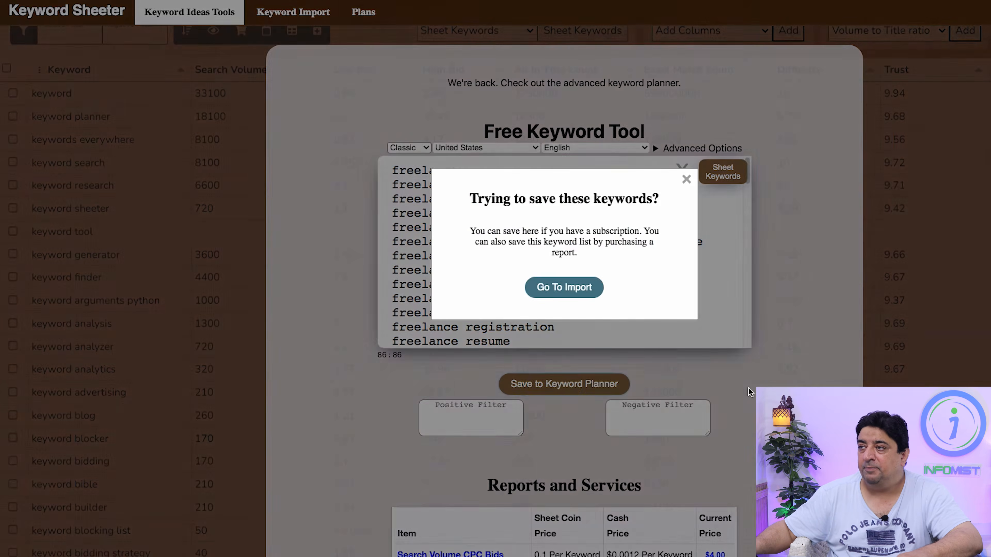
{"action": "left_click", "coordinate": [574, 290]}
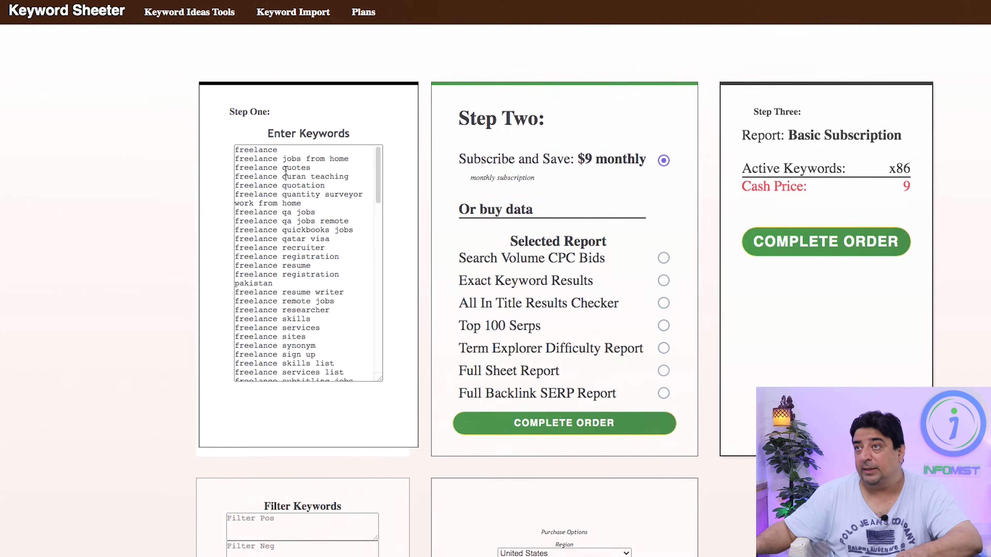
{"action": "left_click", "coordinate": [288, 199]}
{"action": "key", "text": "super+a"}
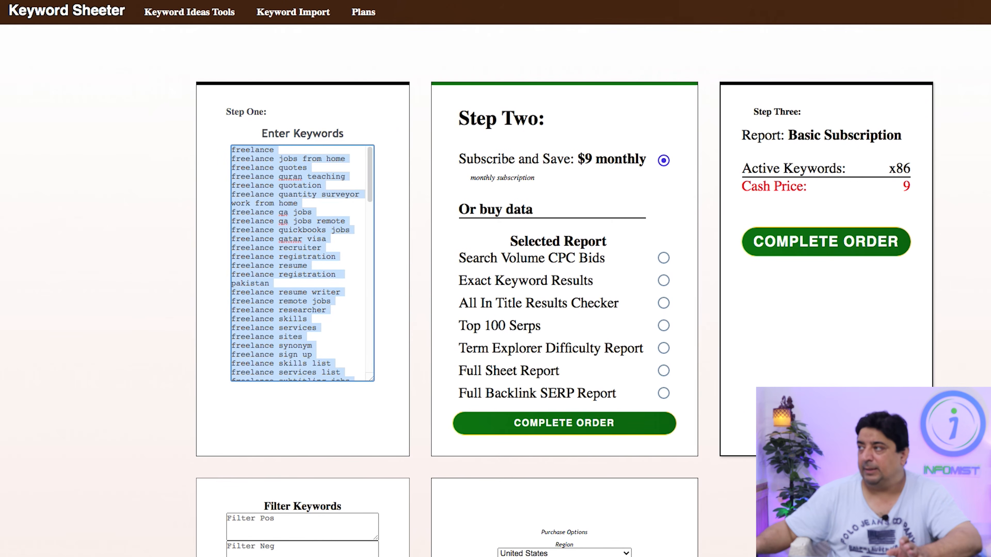
{"action": "scroll", "coordinate": [495, 273], "scroll_direction": "down", "scroll_amount": 5}
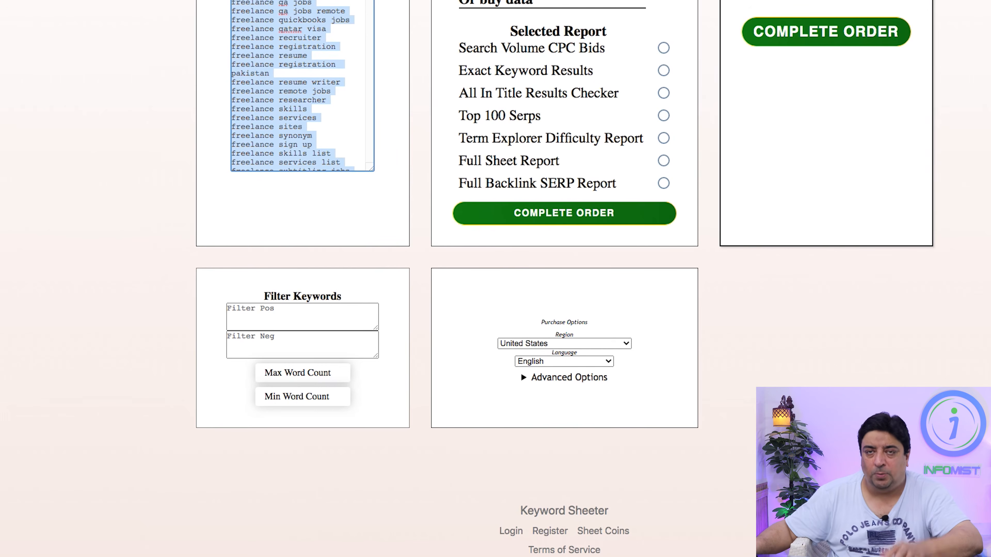
{"action": "scroll", "coordinate": [495, 273], "scroll_direction": "up", "scroll_amount": 5}
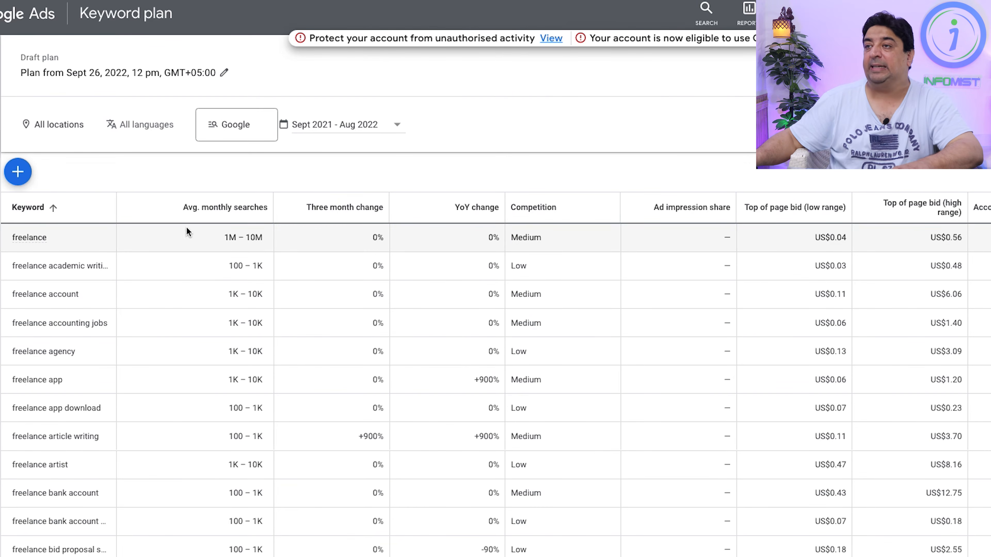
Set the keyword plan's target location to the country Pakistan and save it.
{"action": "left_click", "coordinate": [64, 134]}
{"action": "left_click", "coordinate": [153, 167]}
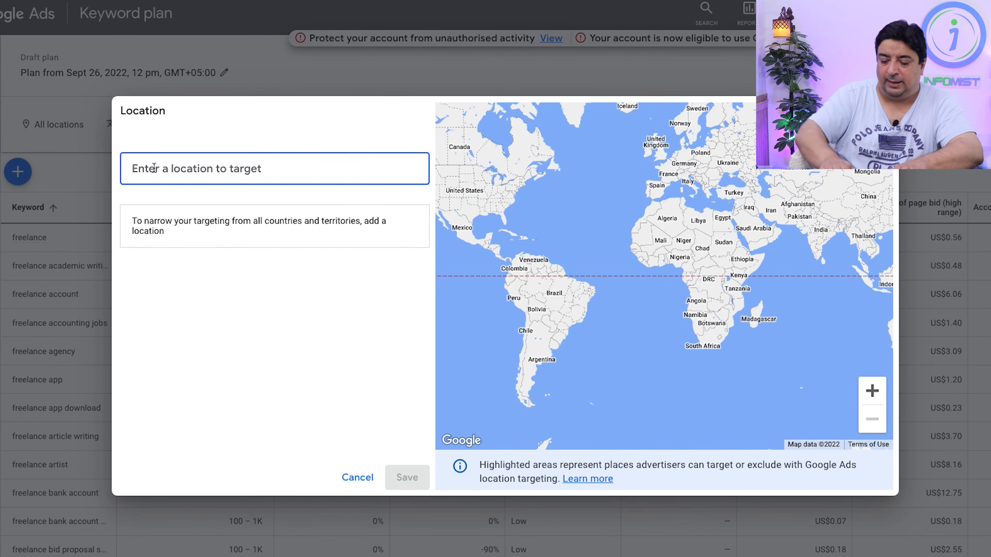
{"action": "type", "text": "pakistan"}
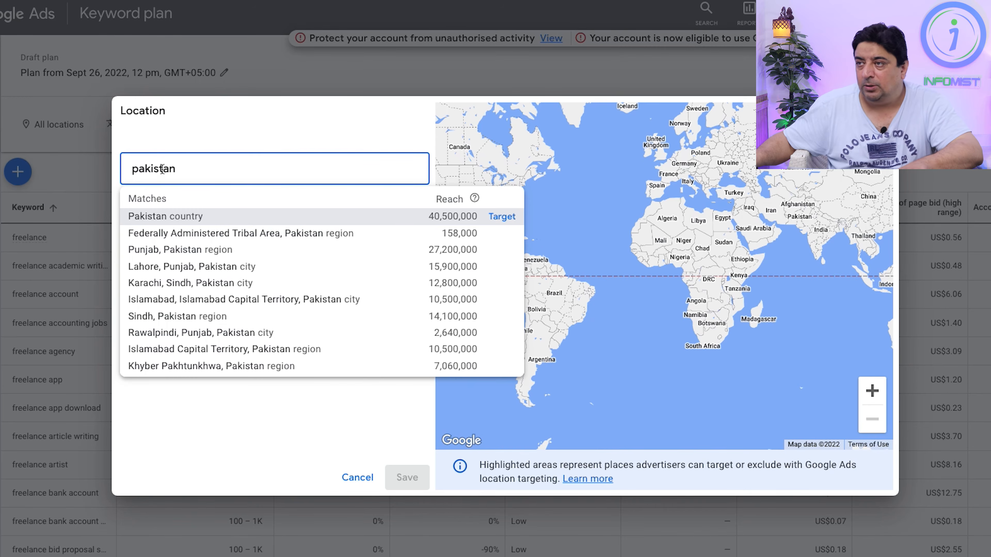
{"action": "left_click", "coordinate": [164, 215]}
{"action": "left_click", "coordinate": [408, 478]}
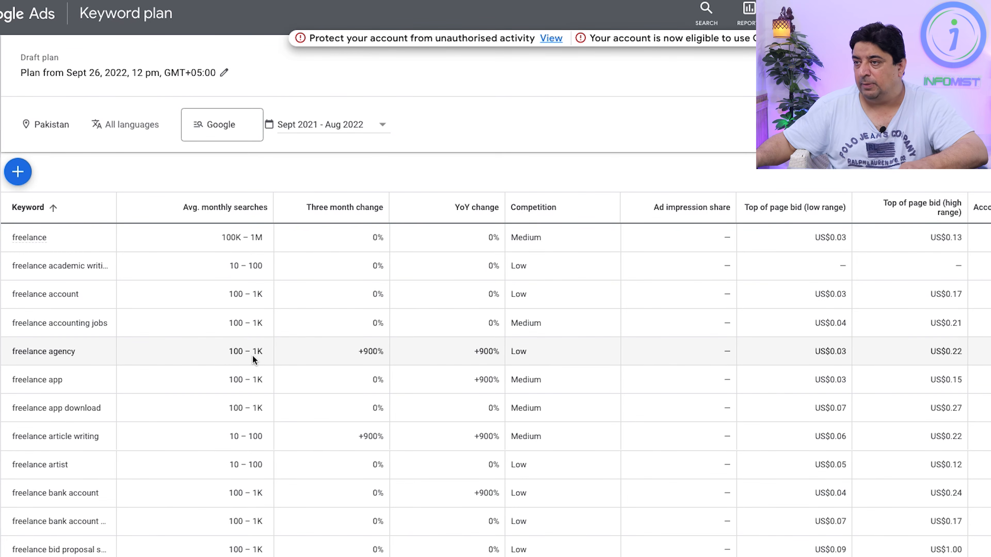
Copy the keyword "freelance agency" from the plan and check it in Ahrefs' Keyword Difficulty Checker, passing the captcha.
{"action": "left_click_drag", "start_coordinate": [85, 353], "coordinate": [11, 356]}
{"action": "key", "text": "ctrl+c"}
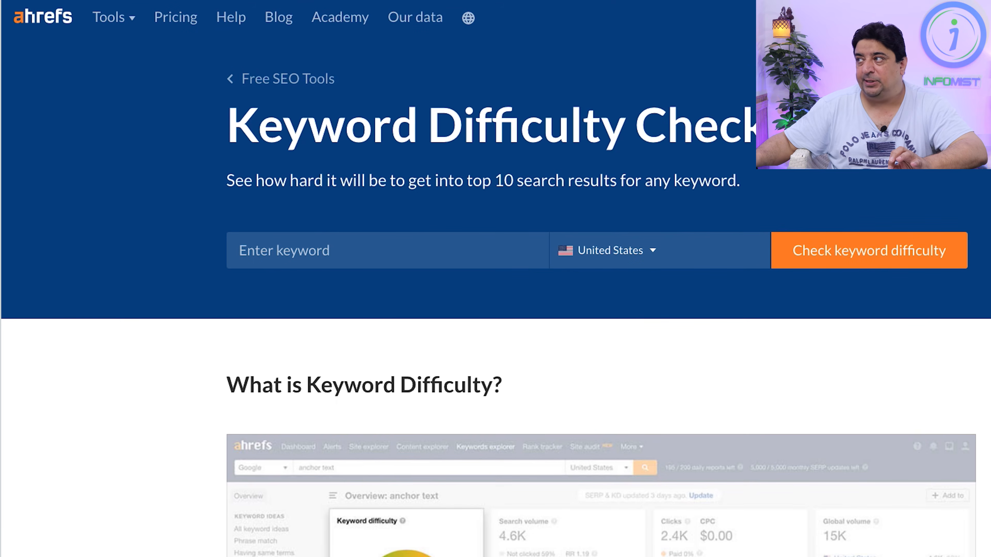
{"action": "scroll", "coordinate": [495, 278], "scroll_direction": "down", "scroll_amount": 20}
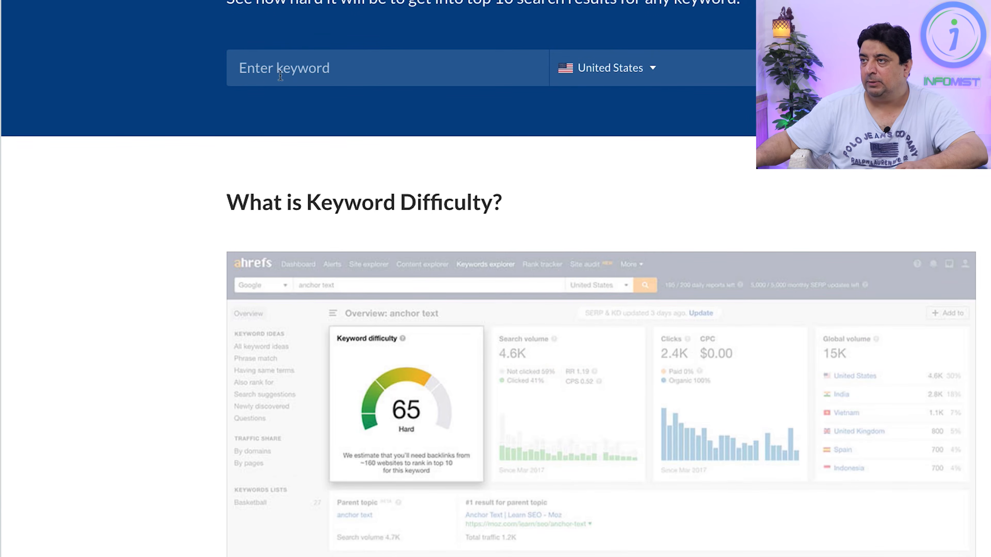
{"action": "key", "text": "ctrl+v"}
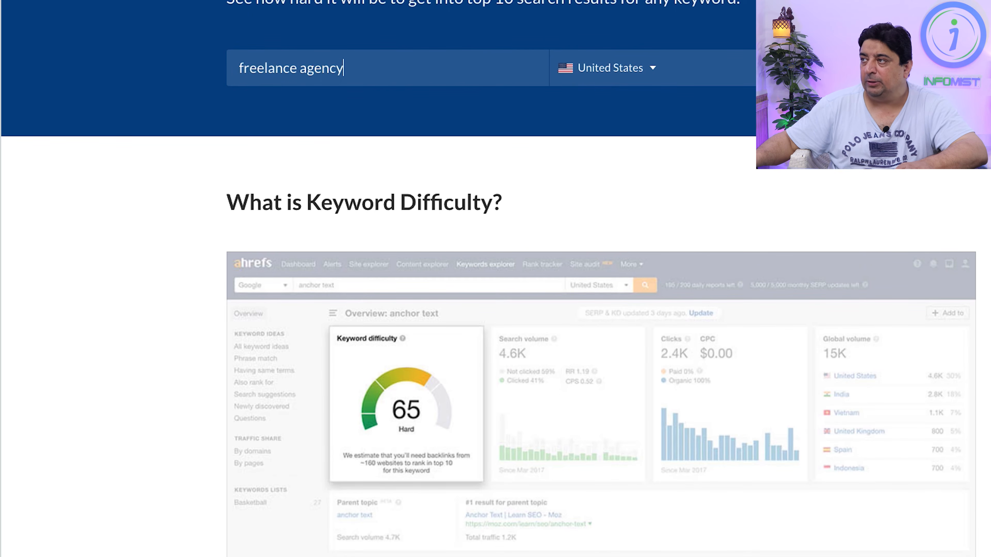
{"action": "scroll", "coordinate": [495, 279], "scroll_direction": "up", "scroll_amount": 5}
{"action": "left_click", "coordinate": [860, 252]}
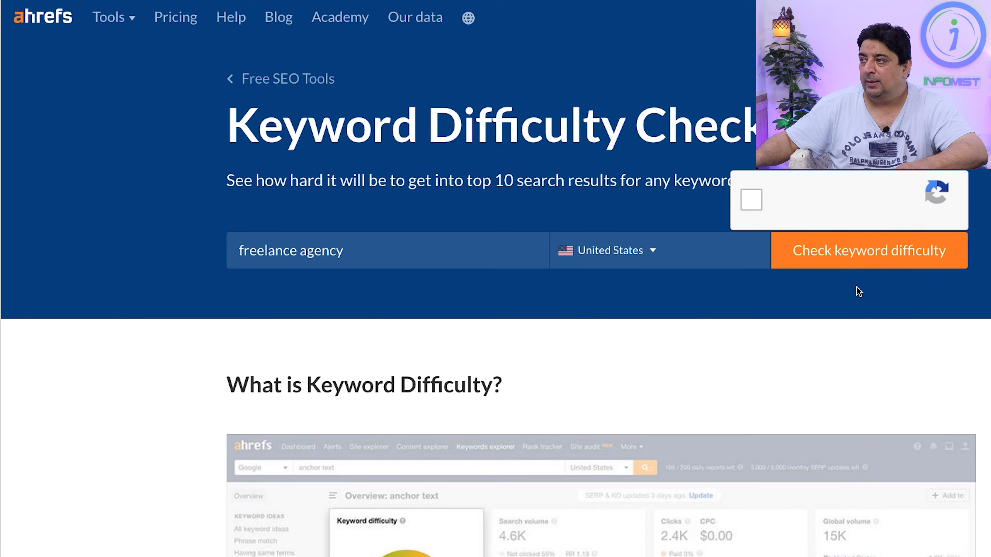
{"action": "left_click", "coordinate": [744, 204]}
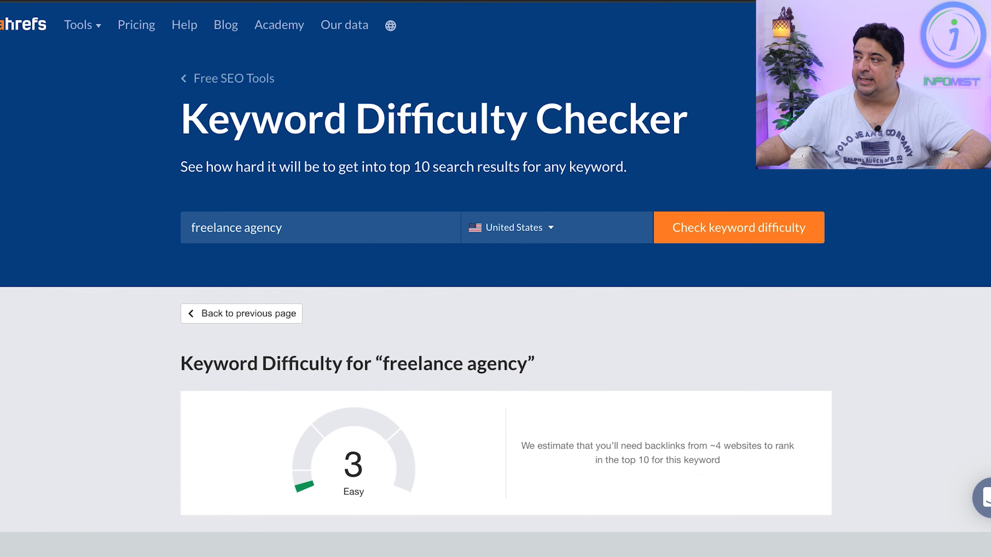
Examine the keyword difficulty score, the backlink estimate and the SERP overview for "freelance agency".
{"action": "scroll", "coordinate": [482, 297], "scroll_direction": "down", "scroll_amount": 5}
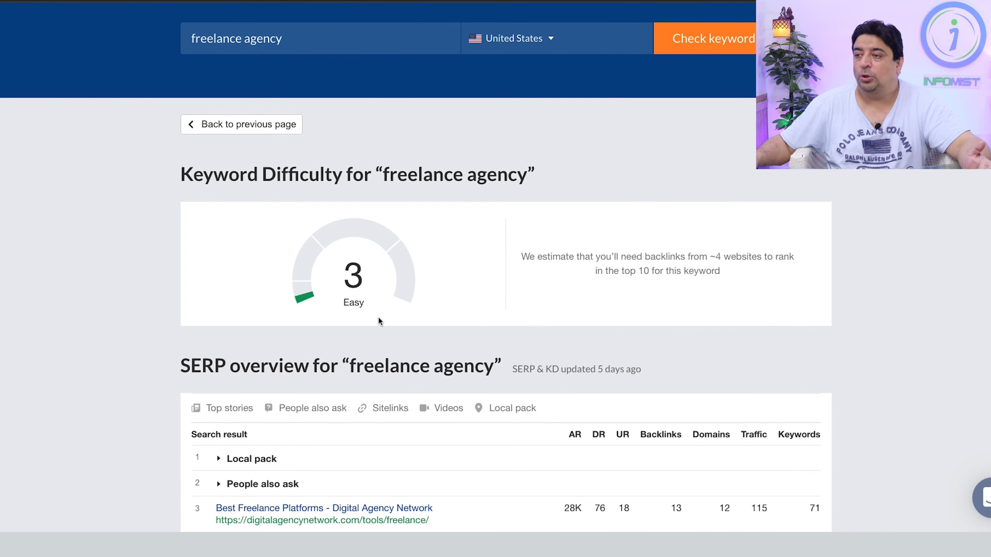
{"action": "scroll", "coordinate": [369, 270], "scroll_direction": "down", "scroll_amount": 2}
{"action": "left_click_drag", "start_coordinate": [343, 269], "coordinate": [721, 182]}
{"action": "scroll", "coordinate": [720, 182], "scroll_direction": "up", "scroll_amount": 5}
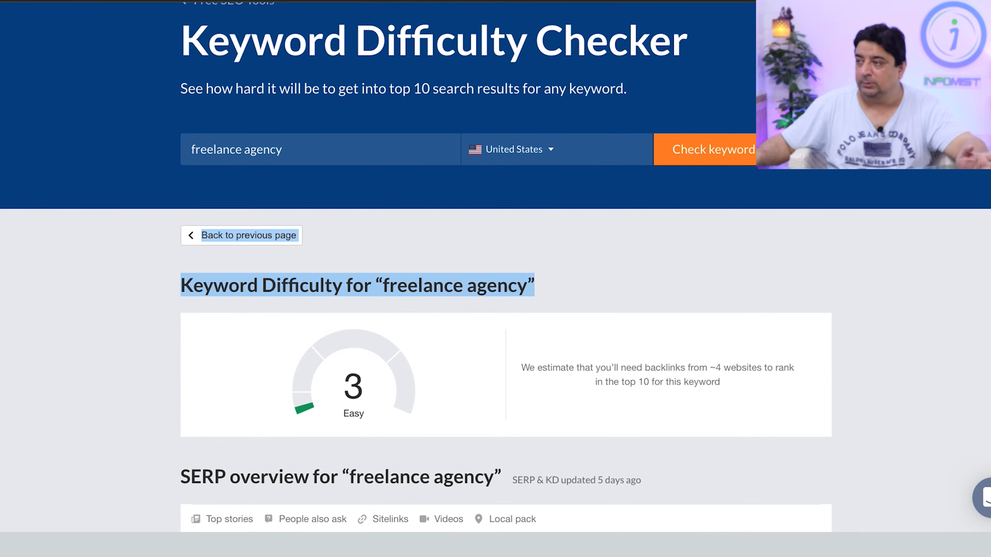